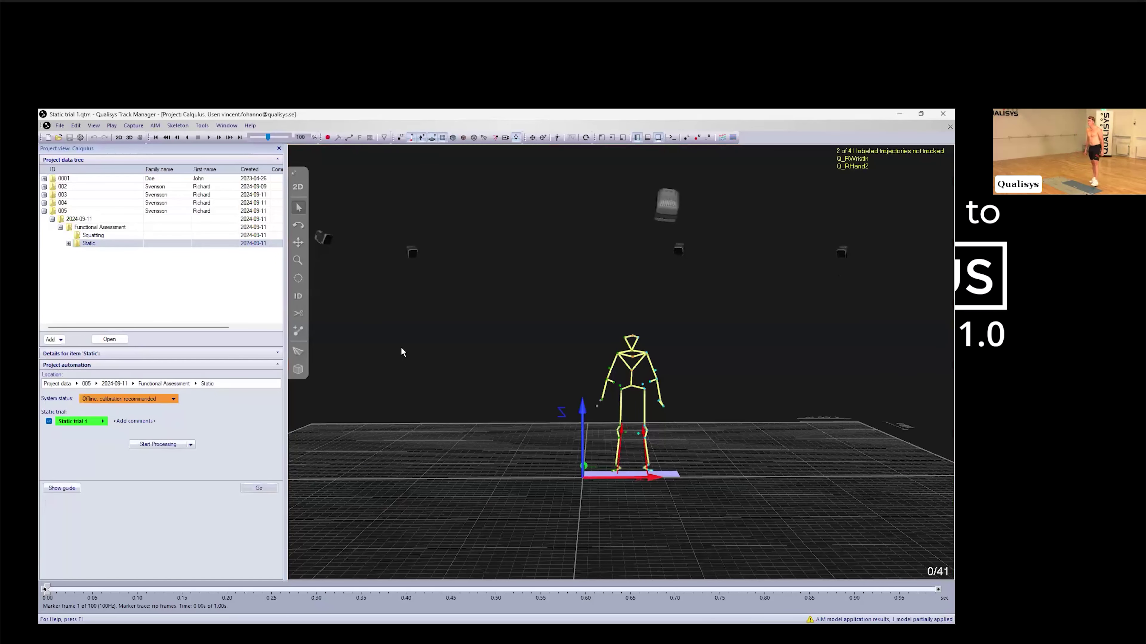
# Exclude Static trial 1 and capture Static trial 2 into the new required slot
pyautogui.click(49, 422)
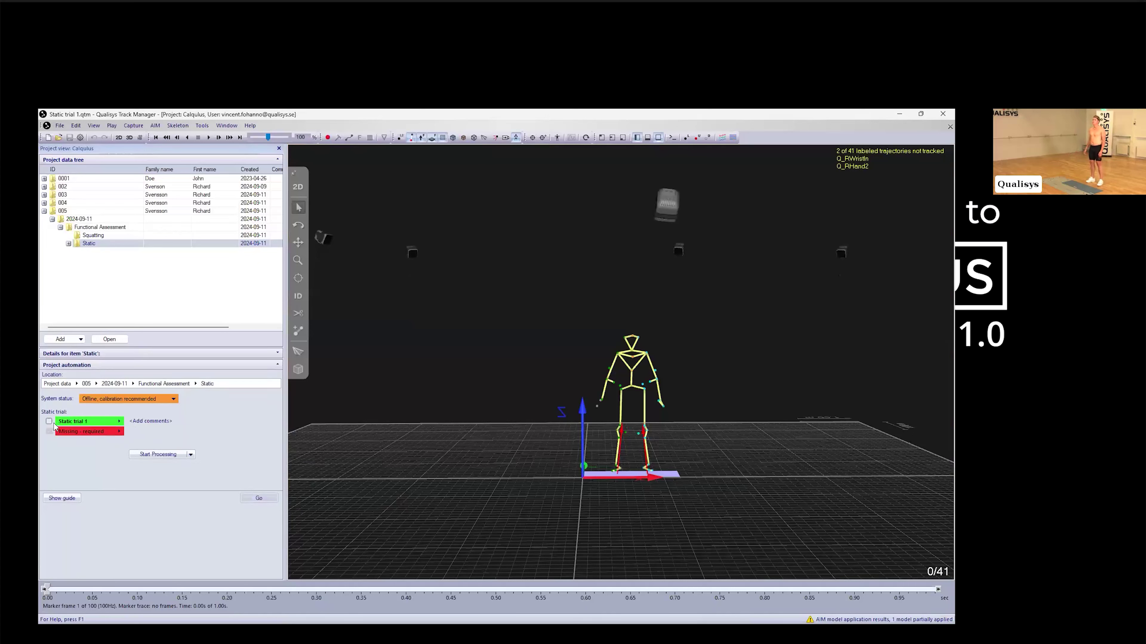
pyautogui.click(99, 434)
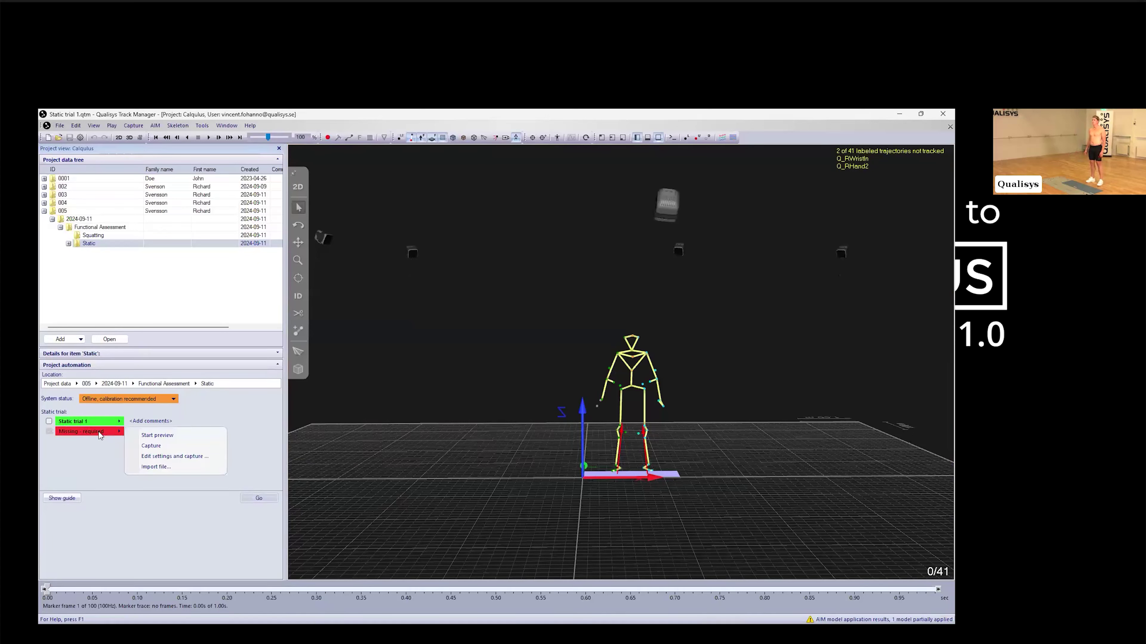
pyautogui.click(174, 447)
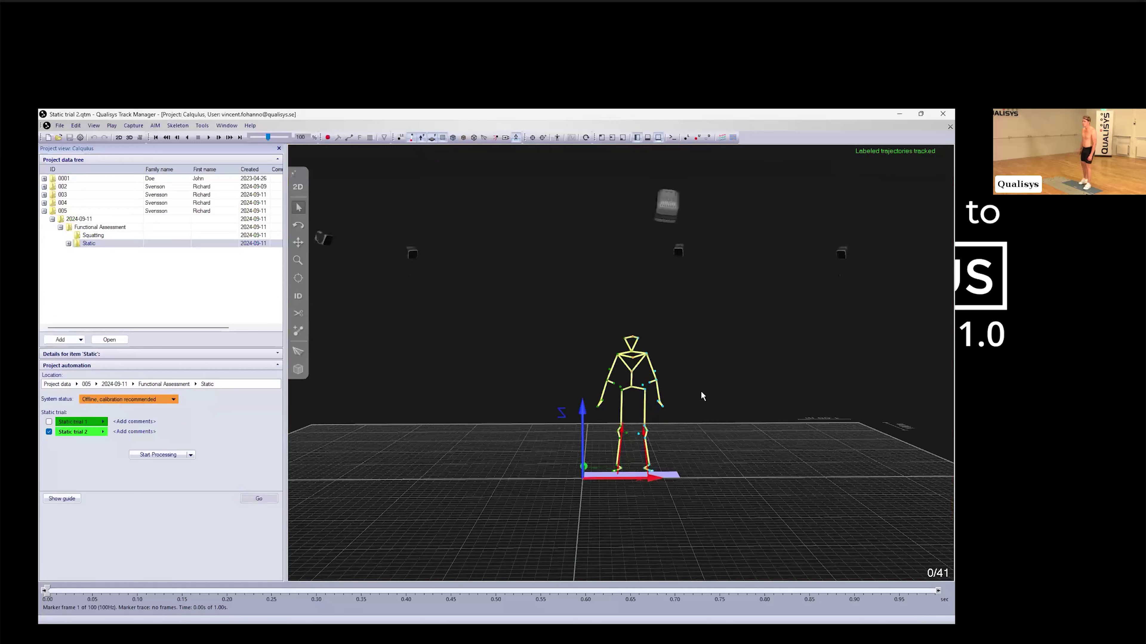
# Scrub through the Static trial 2 recording, then select the Squatting session
pyautogui.click(218, 591)
pyautogui.moveTo(259, 590)
pyautogui.mouseDown()
pyautogui.moveTo(877, 553)
pyautogui.moveTo(151, 558)
pyautogui.moveTo(46, 591)
pyautogui.mouseUp()
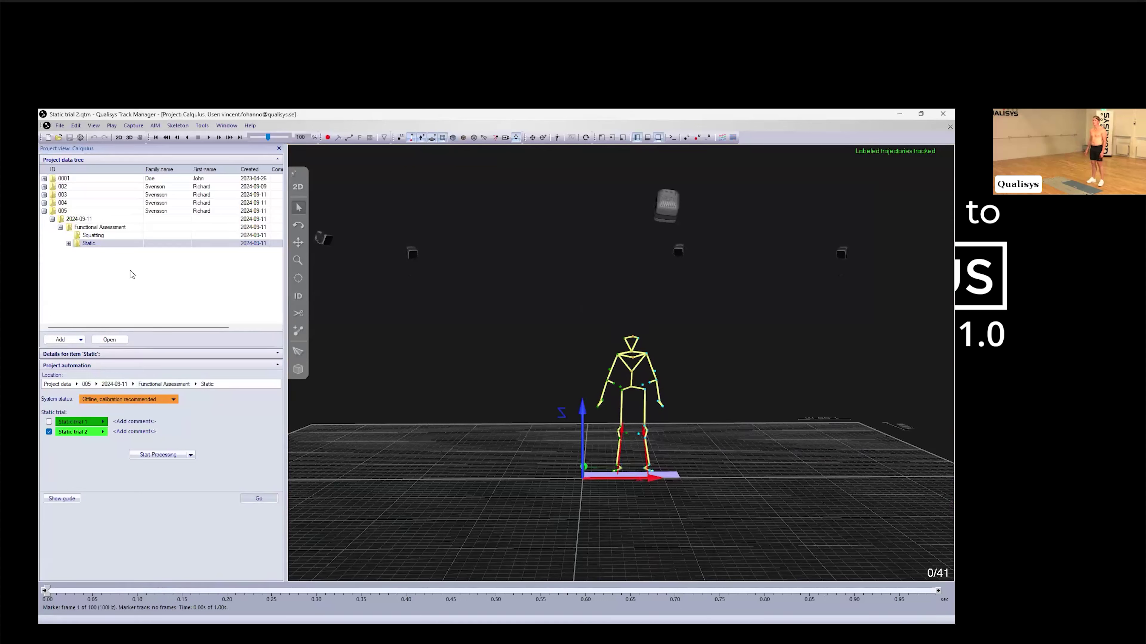
pyautogui.click(92, 235)
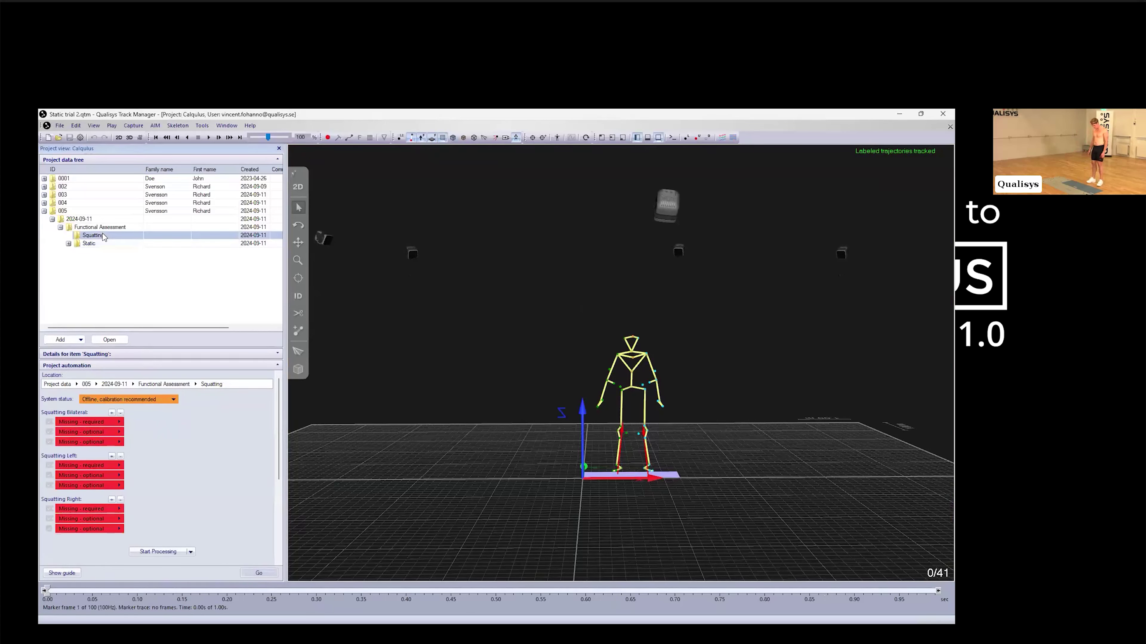
# Capture Squatting_B 1, then cancel the next trigger-waiting capture and start a live preview
pyautogui.click(84, 422)
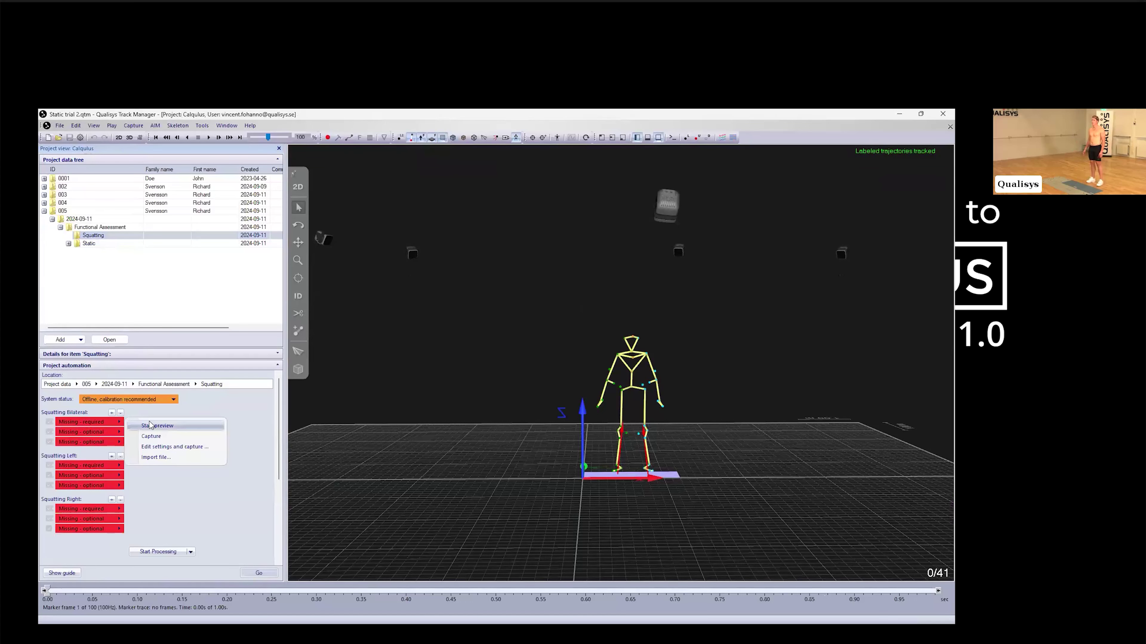
pyautogui.click(153, 436)
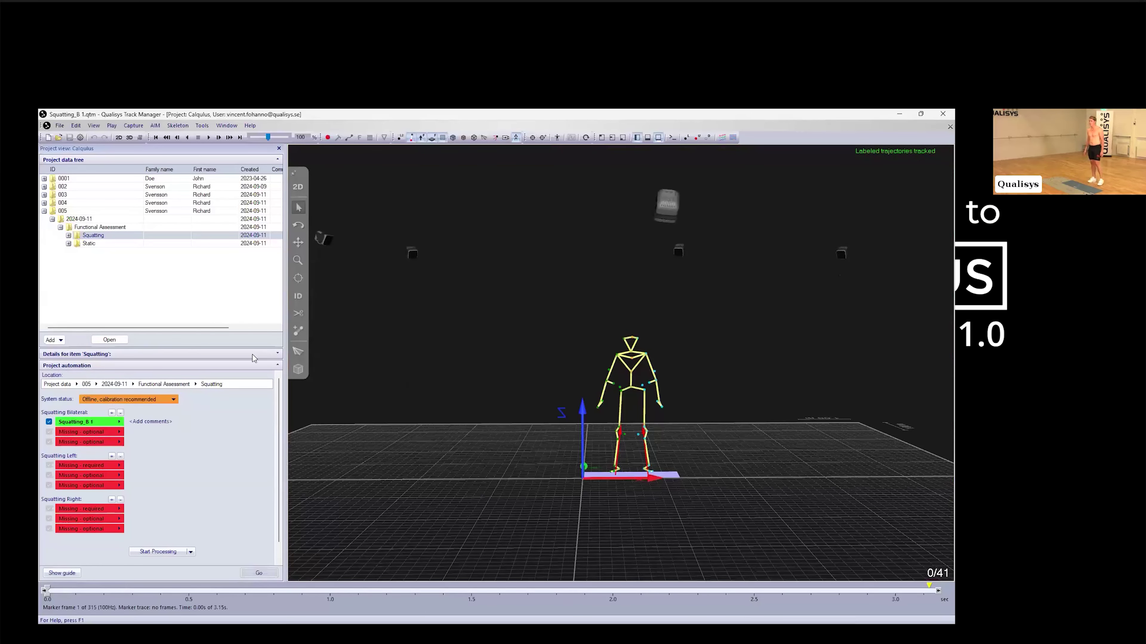
pyautogui.click(96, 432)
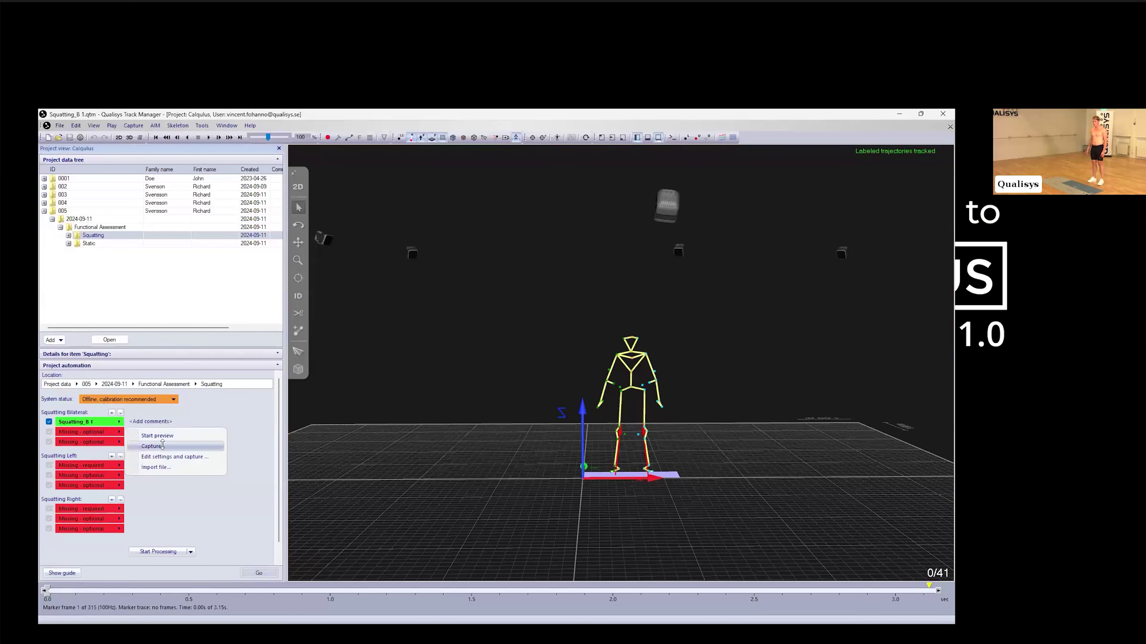
pyautogui.click(152, 446)
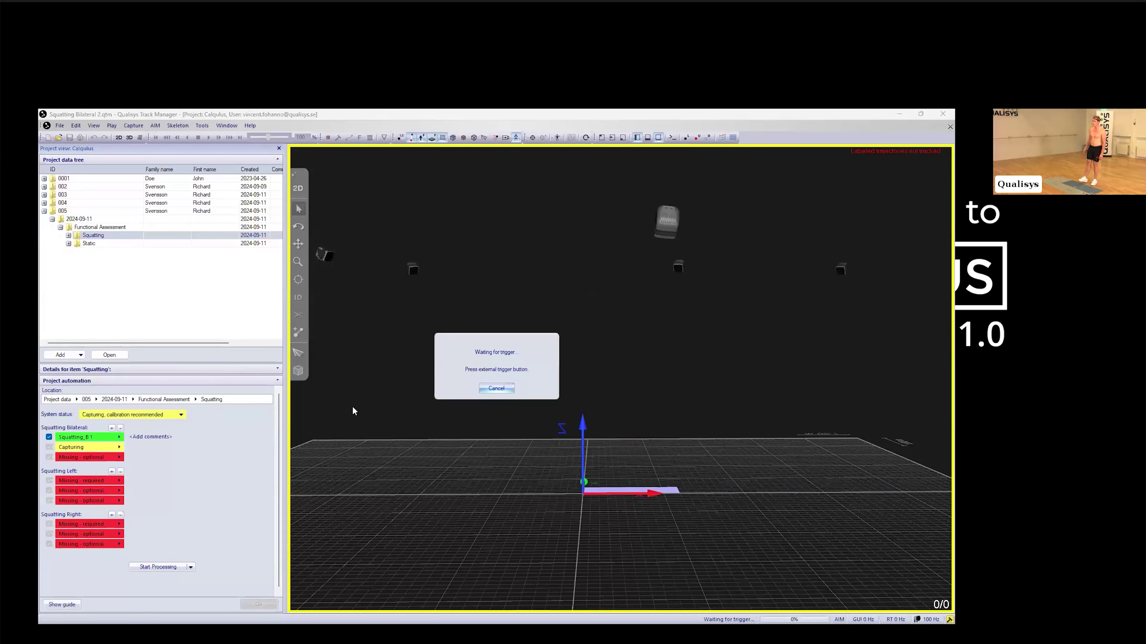
pyautogui.click(500, 390)
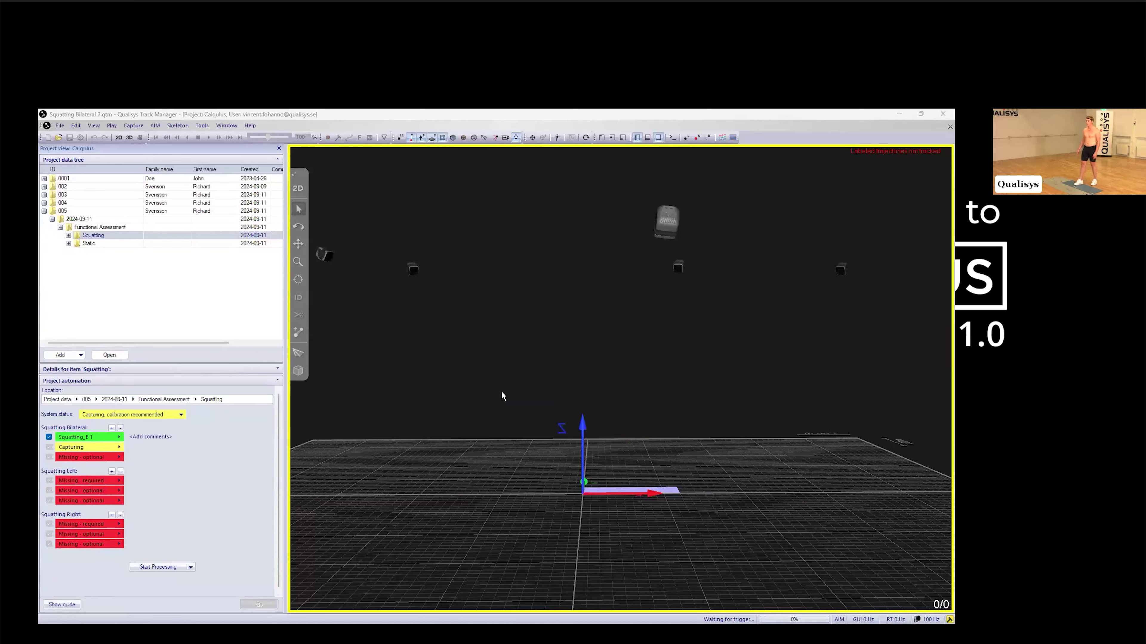
pyautogui.click(91, 446)
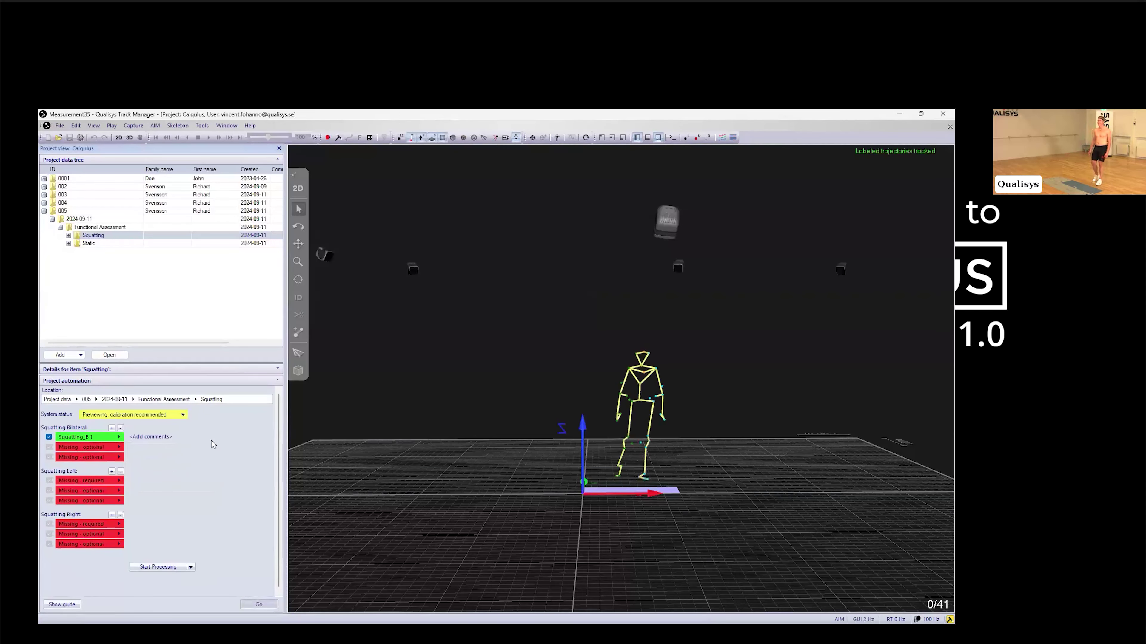
# Capture Squatting_B 2 from the optional Squatting Bilateral slot
pyautogui.click(102, 447)
pyautogui.click(153, 461)
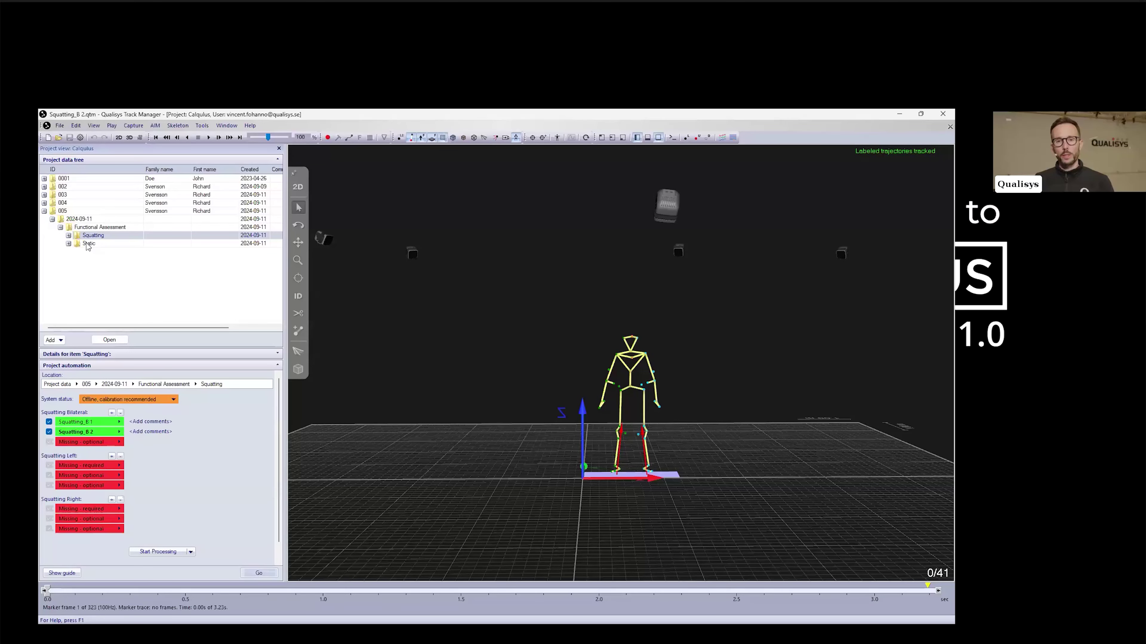
# Run Solve skeletons on all trials of the Functional Assessment session
pyautogui.click(95, 228)
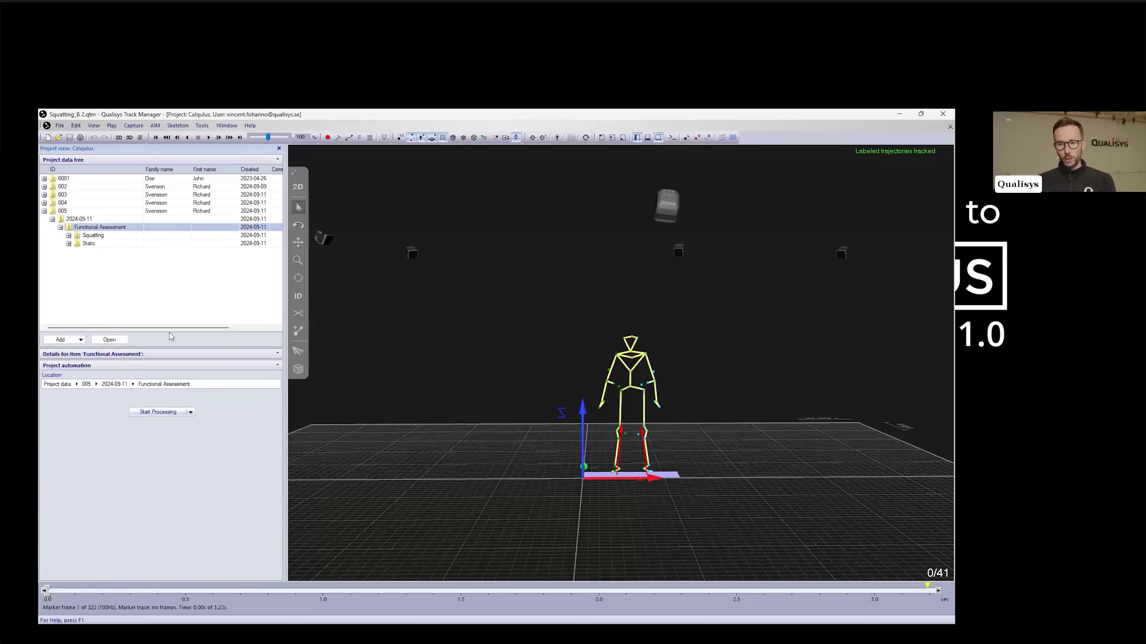
pyautogui.click(191, 413)
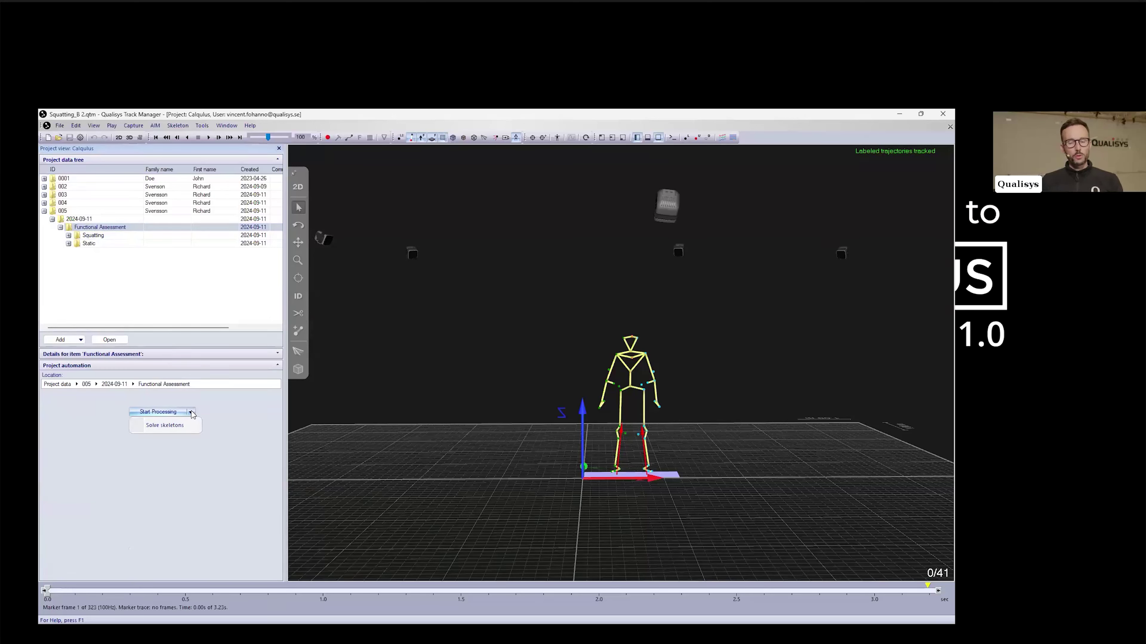
pyautogui.click(179, 428)
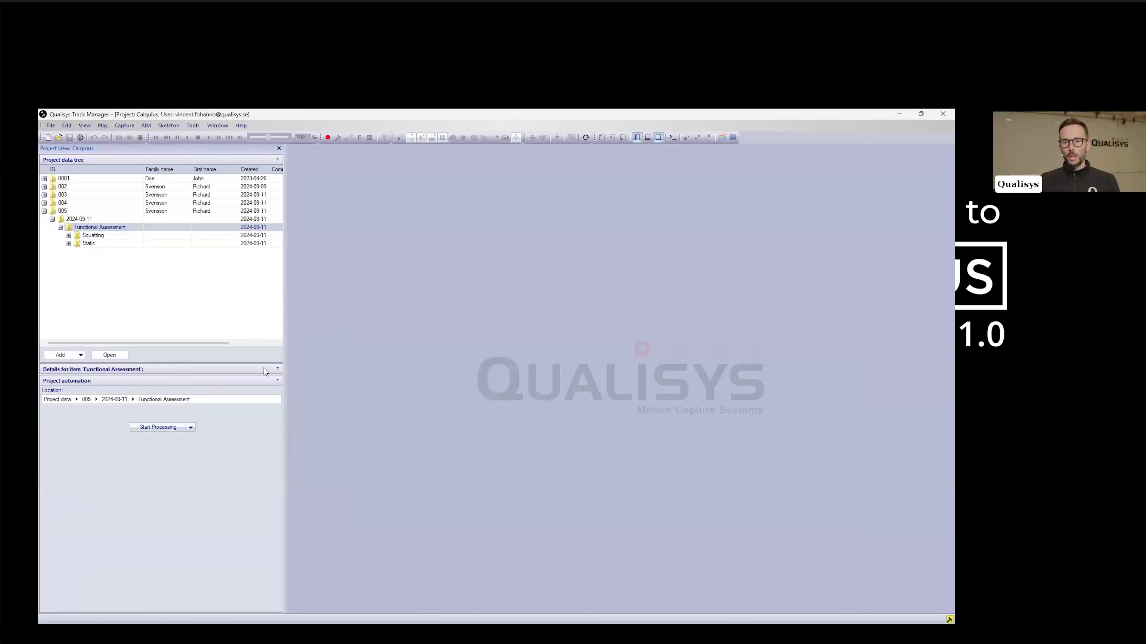
# Expand the Squatting session and open Squatting_B 1.qtm for review
pyautogui.doubleClick(98, 236)
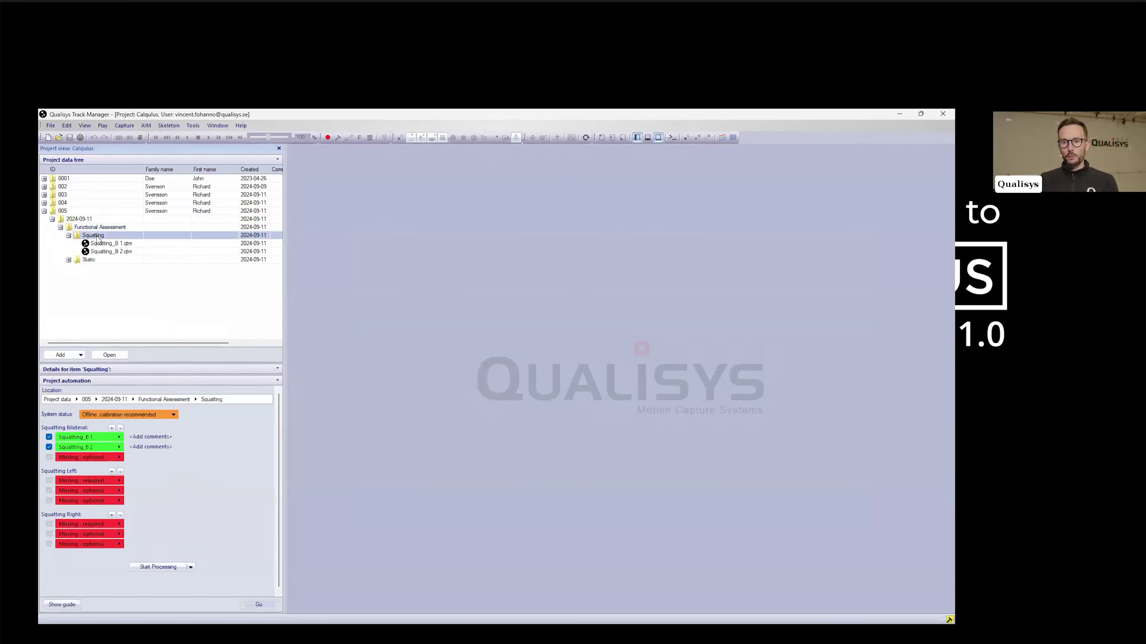
pyautogui.click(90, 437)
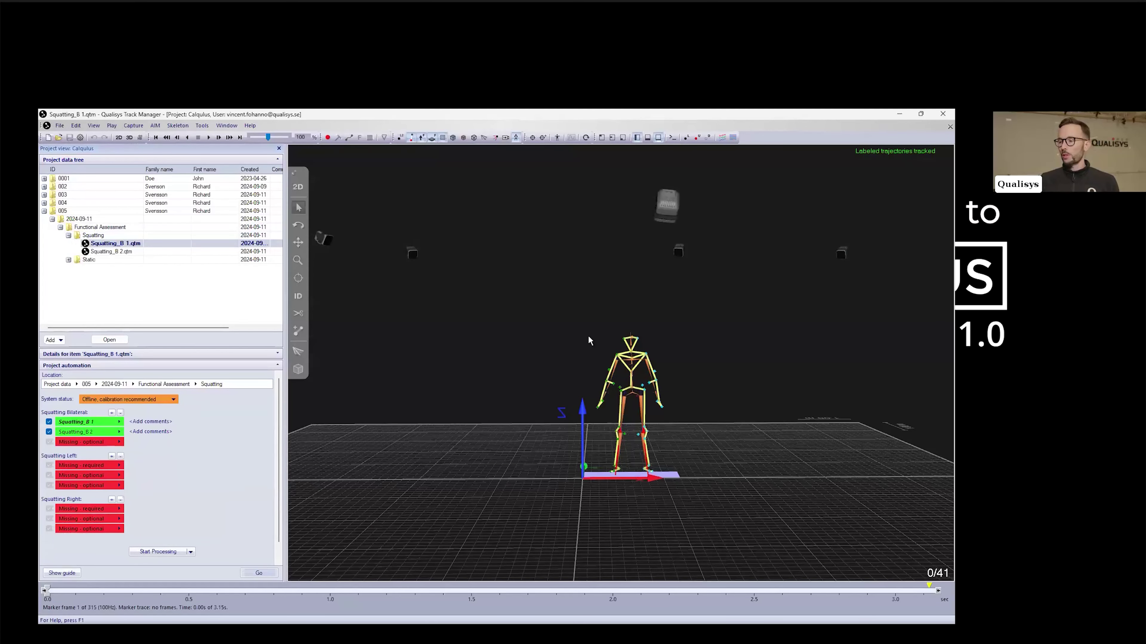
pyautogui.scroll(5, 708, 415)
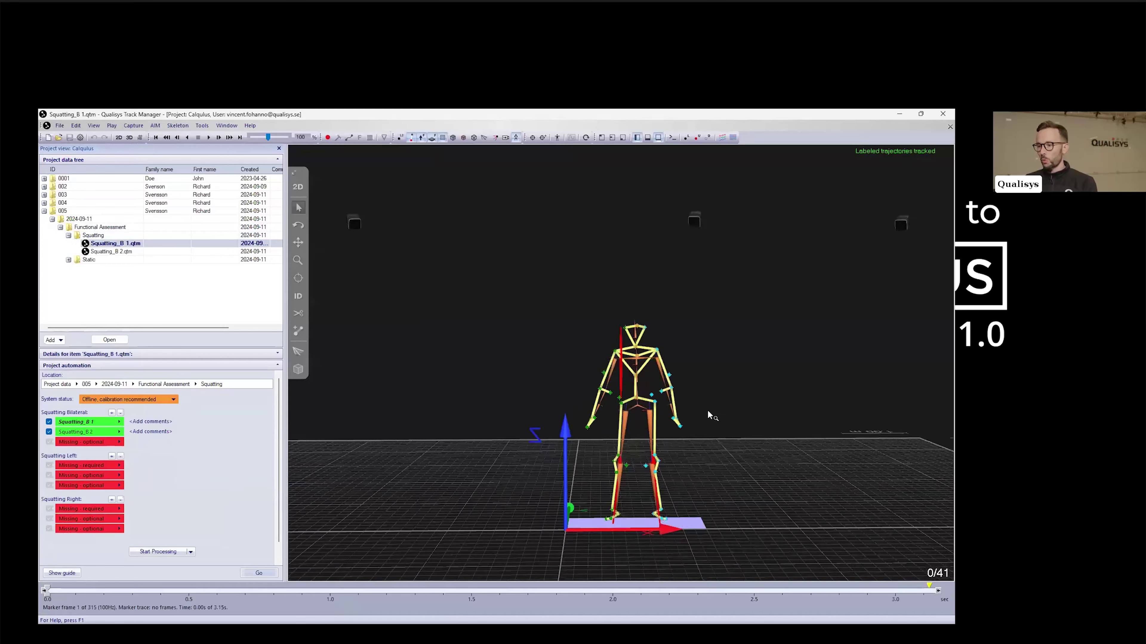
pyautogui.scroll(-2, 708, 445)
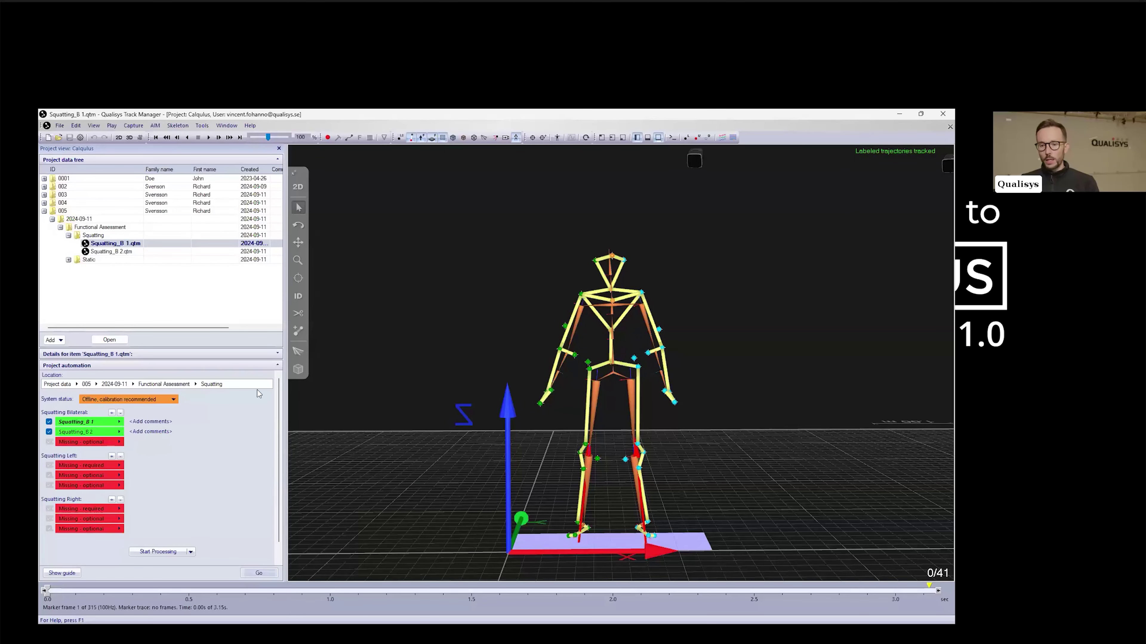
# Load Squatting_B 2 in the 3D view, zoom in, and collapse the Squatting folder
pyautogui.click(78, 433)
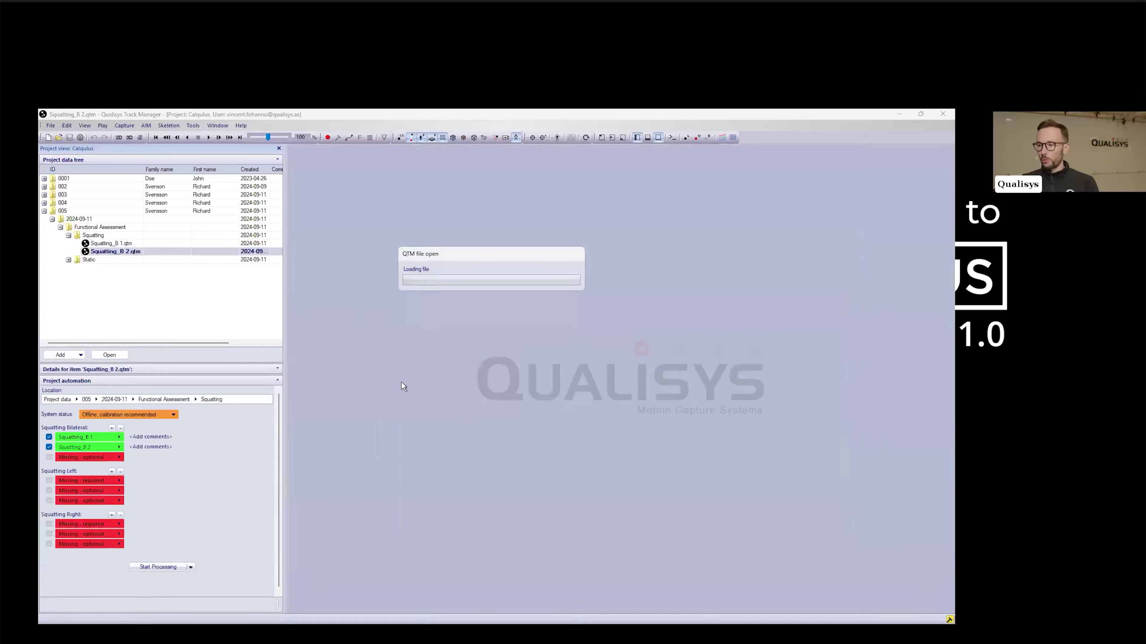
pyautogui.scroll(3, 649, 391)
pyautogui.scroll(3, 592, 379)
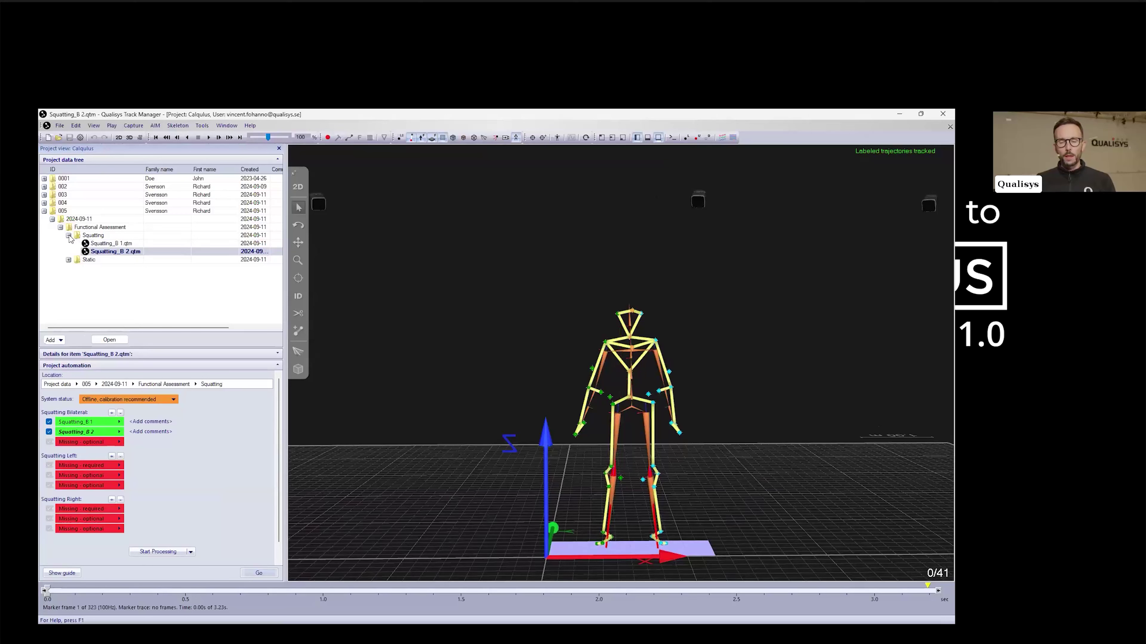
pyautogui.click(68, 236)
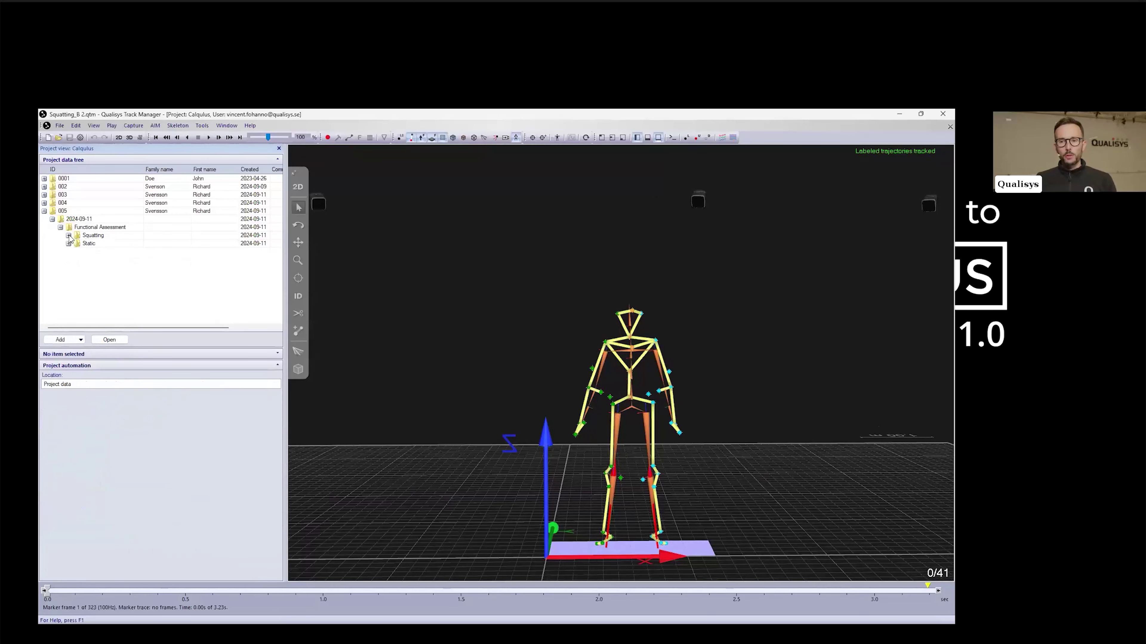
# Generate the Functional assessment web report for the Squatting session
pyautogui.click(109, 237)
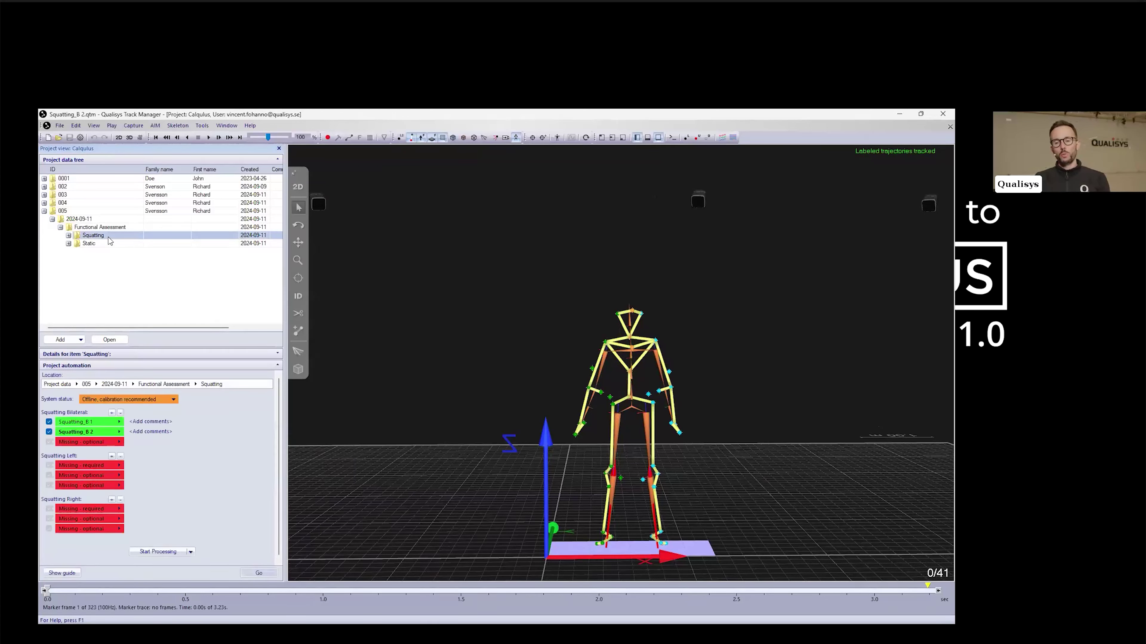
pyautogui.click(191, 552)
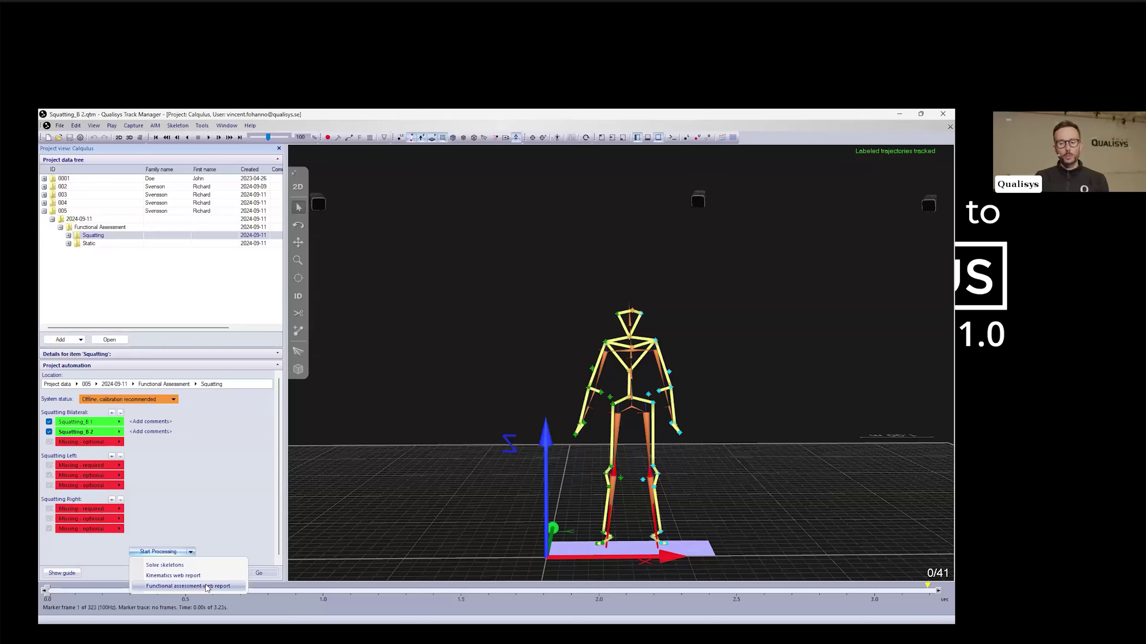
pyautogui.click(207, 586)
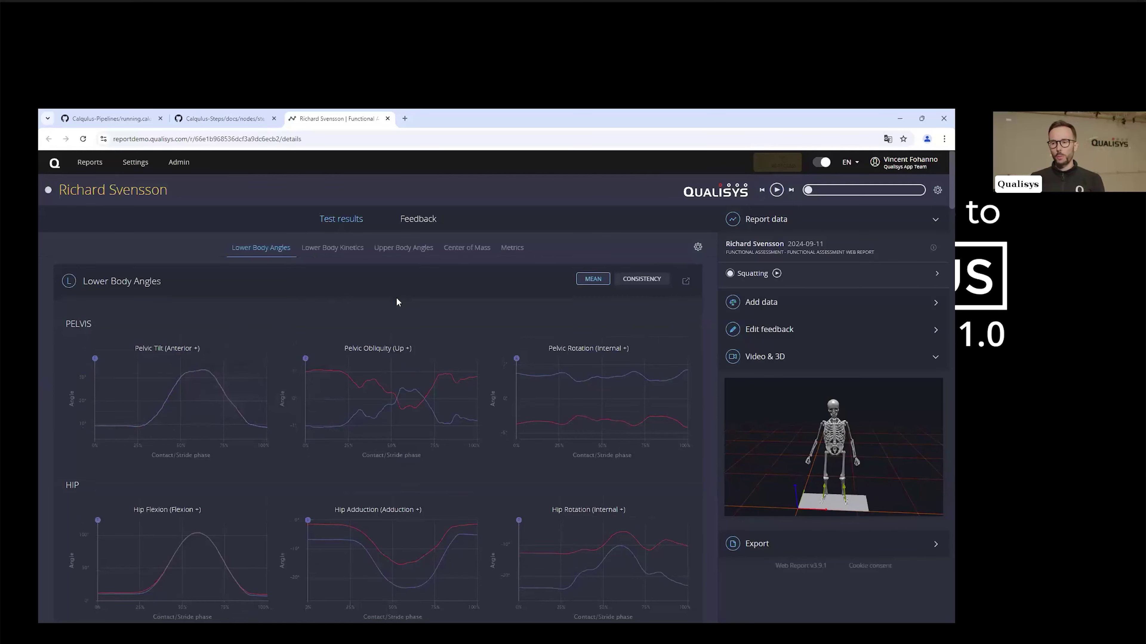
# Scroll through the Lower Body Angles charts and switch to Lower Body Kinetics
pyautogui.scroll(-6, 396, 300)
pyautogui.scroll(-7, 392, 309)
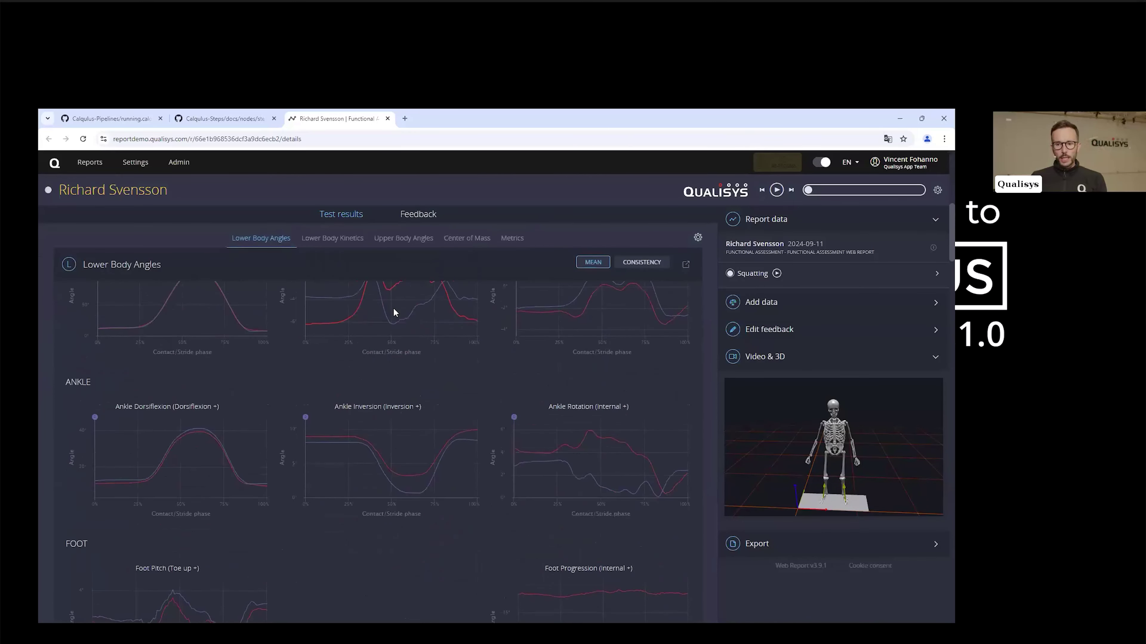
pyautogui.click(342, 240)
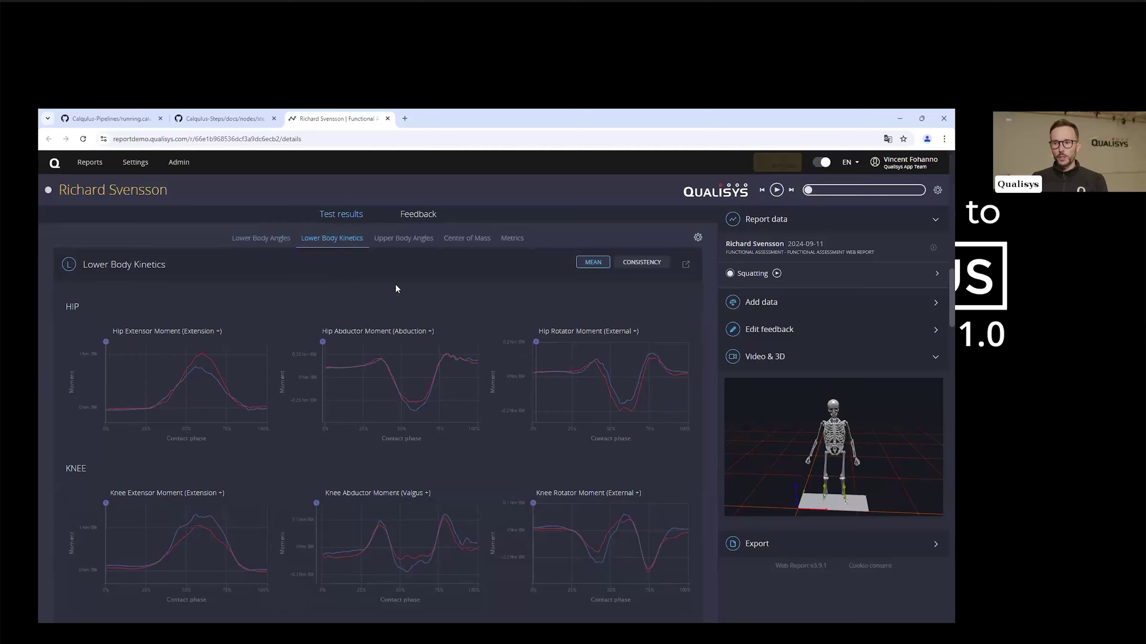
# Scroll through the kinetics and ground reaction force charts down to Center of Mass
pyautogui.scroll(-1, 404, 292)
pyautogui.scroll(-3, 404, 292)
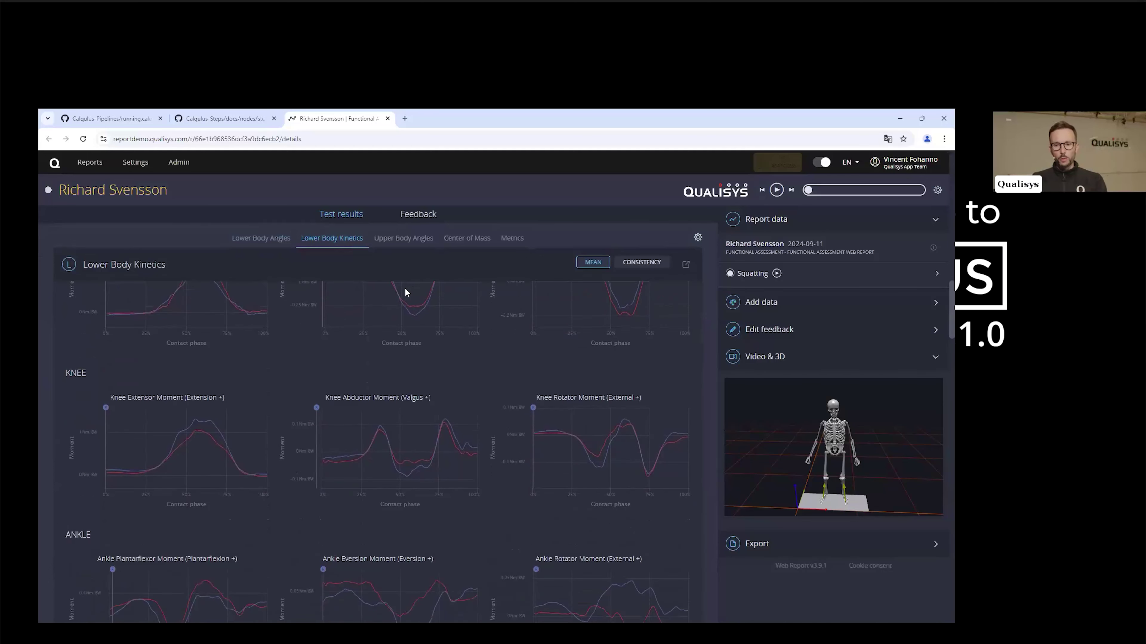
pyautogui.scroll(-5, 405, 292)
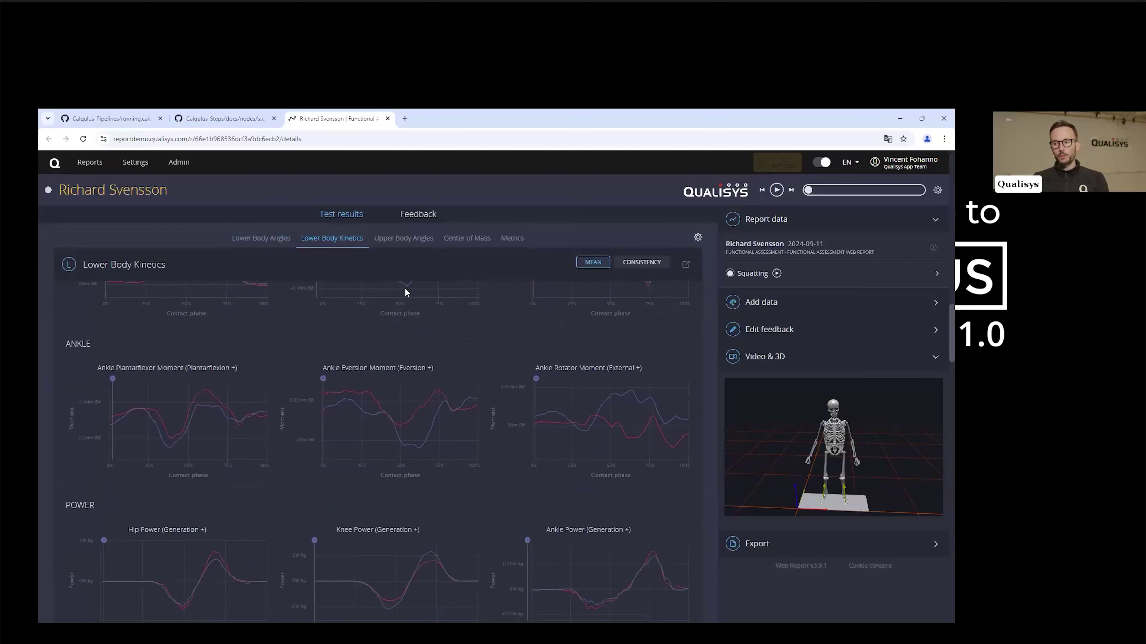
pyautogui.scroll(-2, 404, 296)
pyautogui.scroll(1, 287, 298)
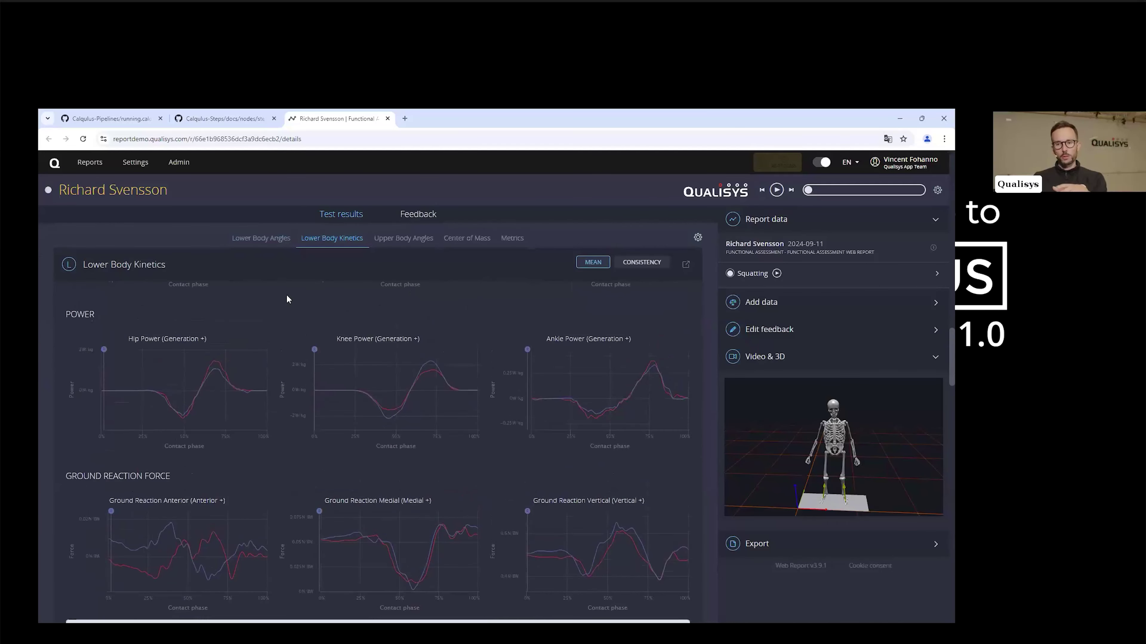
pyautogui.scroll(-3, 489, 308)
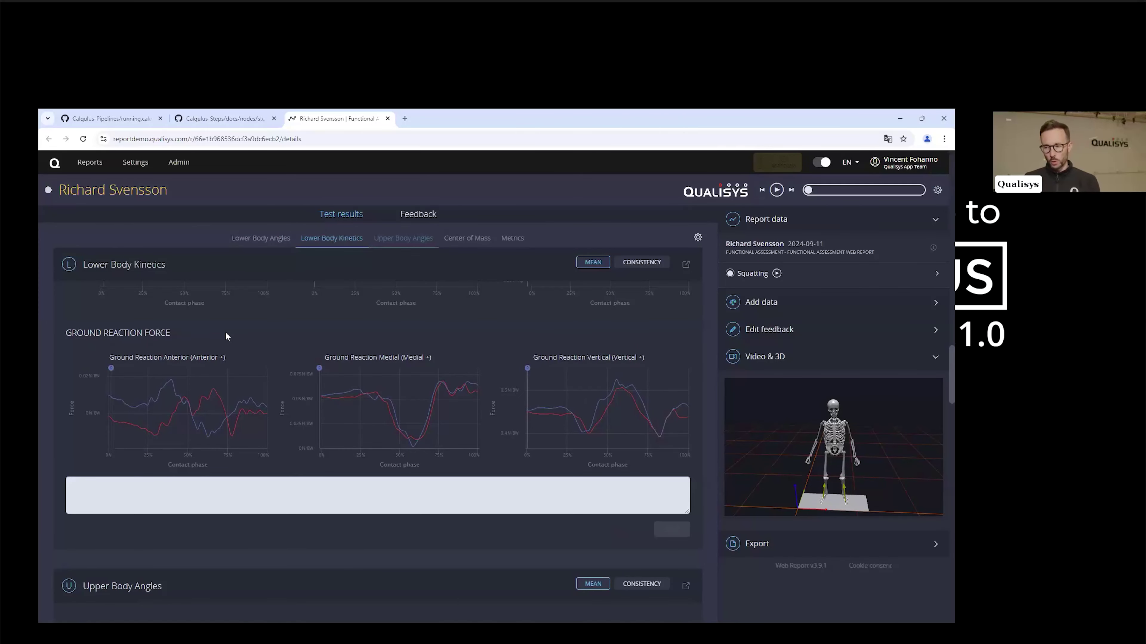
pyautogui.scroll(-5, 300, 329)
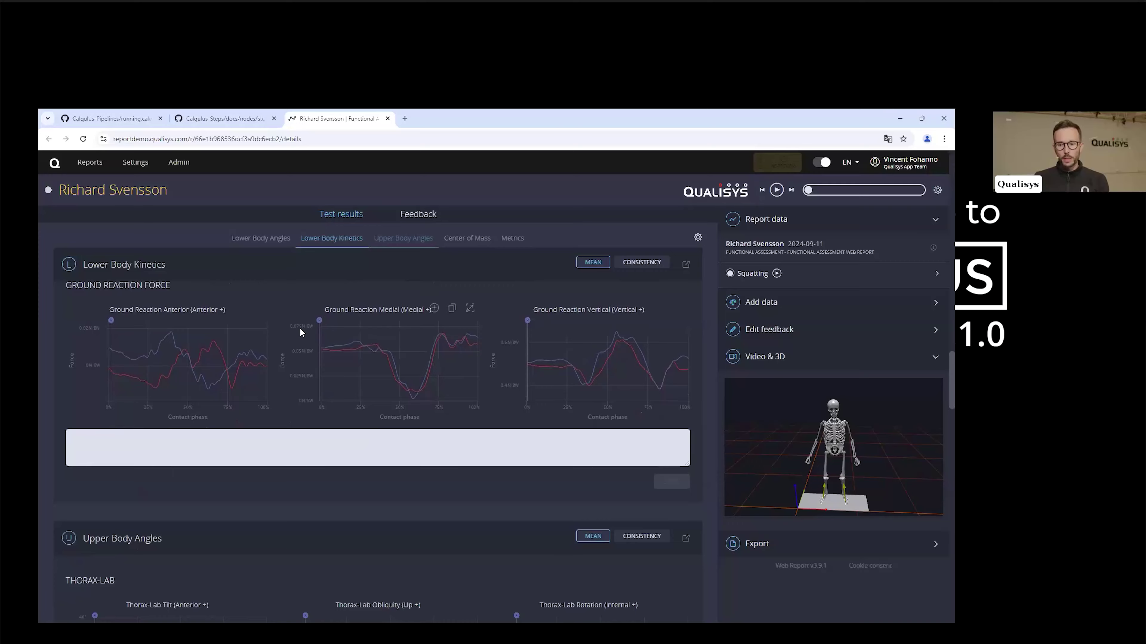
pyautogui.scroll(-10, 294, 333)
pyautogui.scroll(-8, 294, 334)
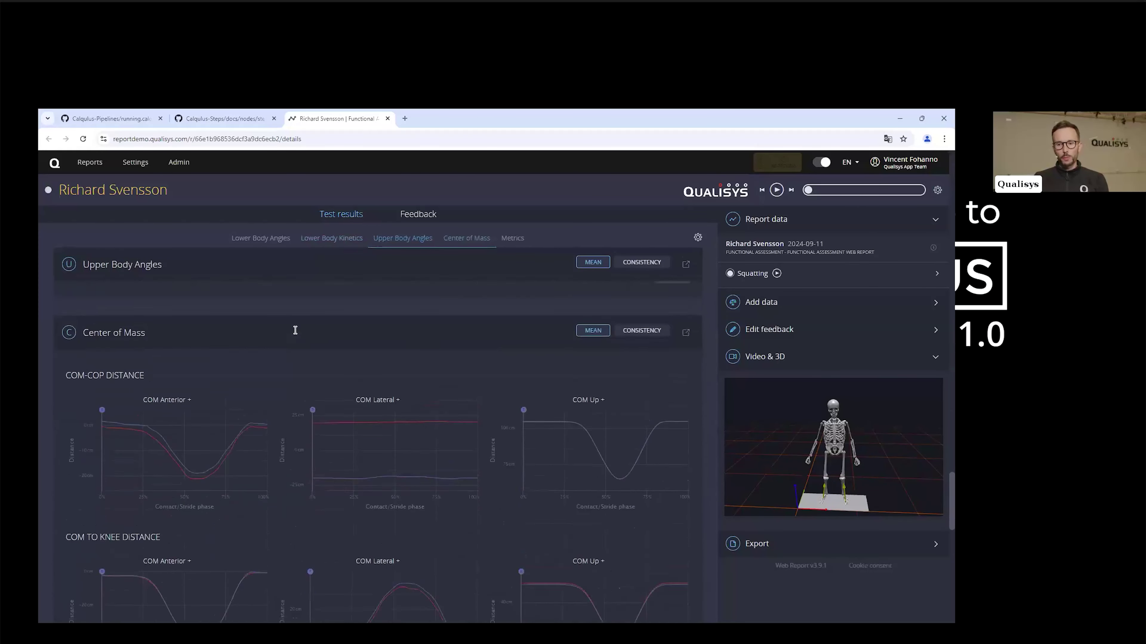
# Review squat Metrics, play and pause the skeleton, then advance slides to Resources
pyautogui.scroll(-6, 295, 332)
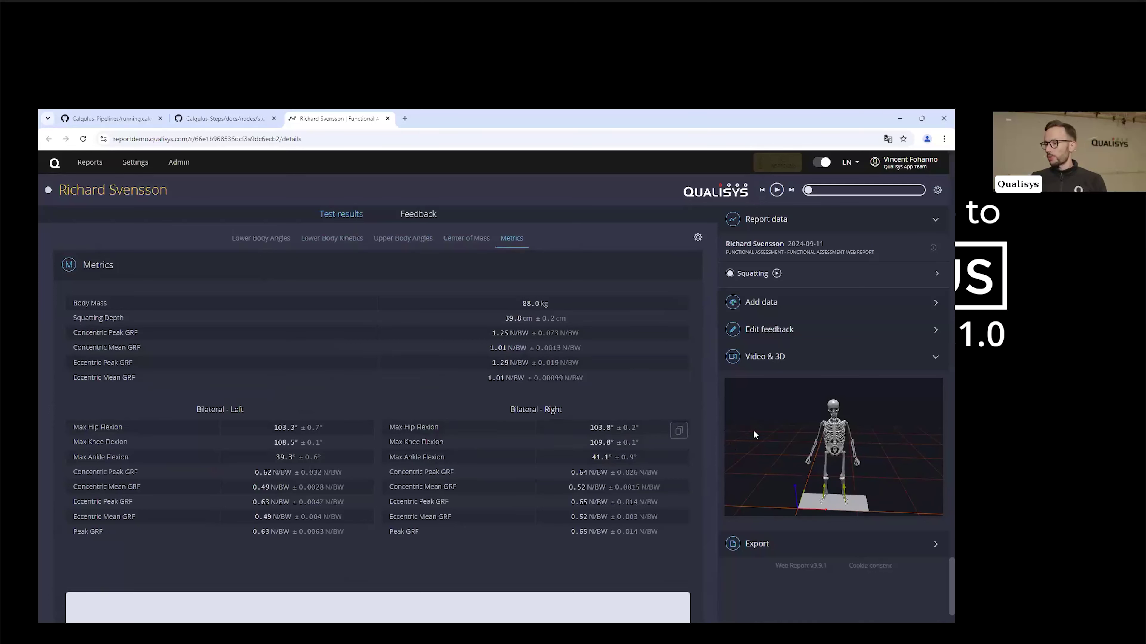
pyautogui.click(777, 191)
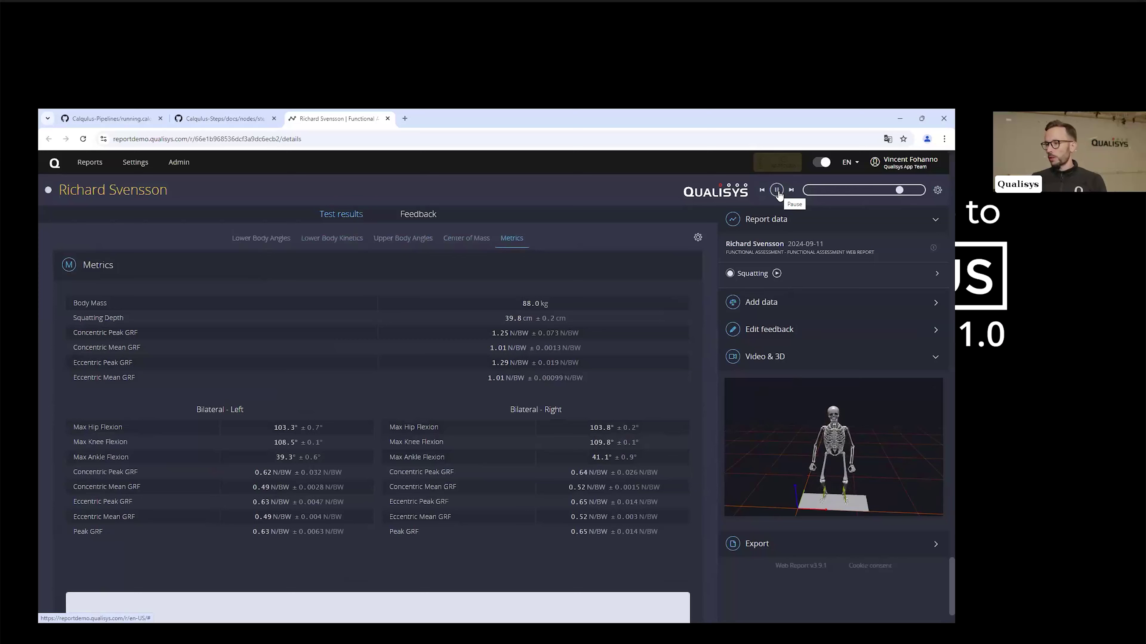
pyautogui.click(778, 190)
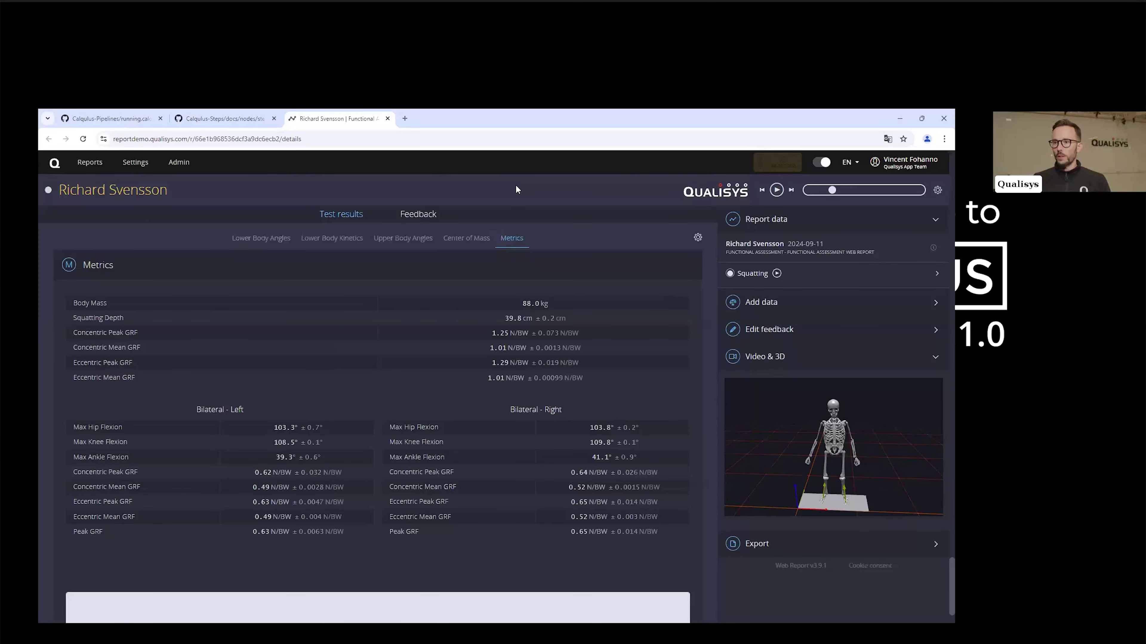
pyautogui.hotkey('alt', 'Tab')
pyautogui.hotkey('alt', 'Tab')
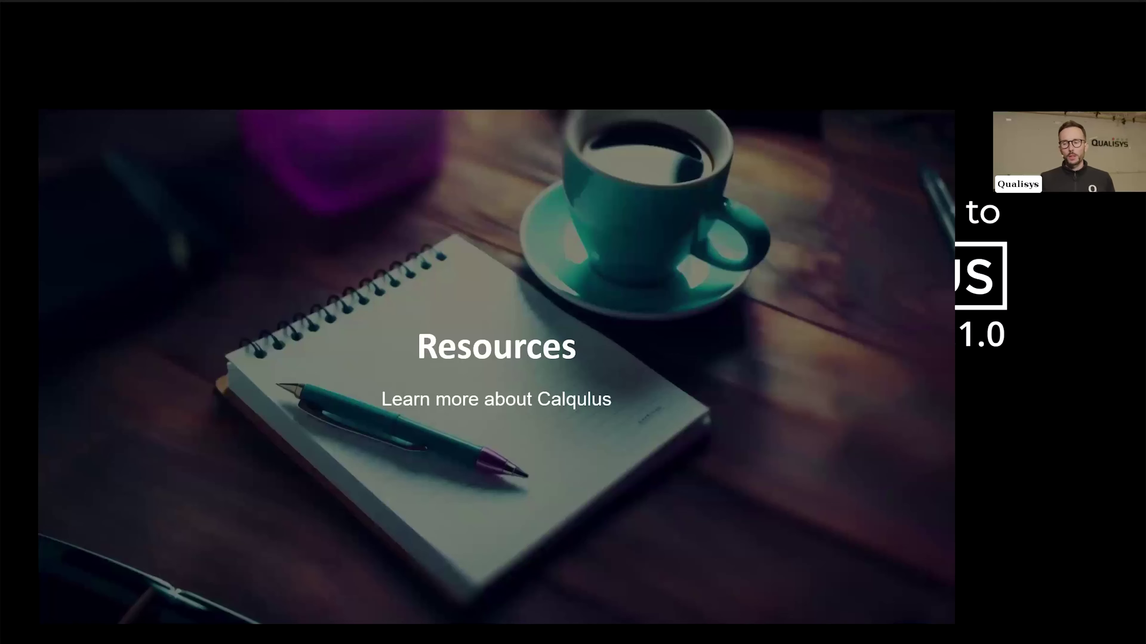
pyautogui.press('Right')
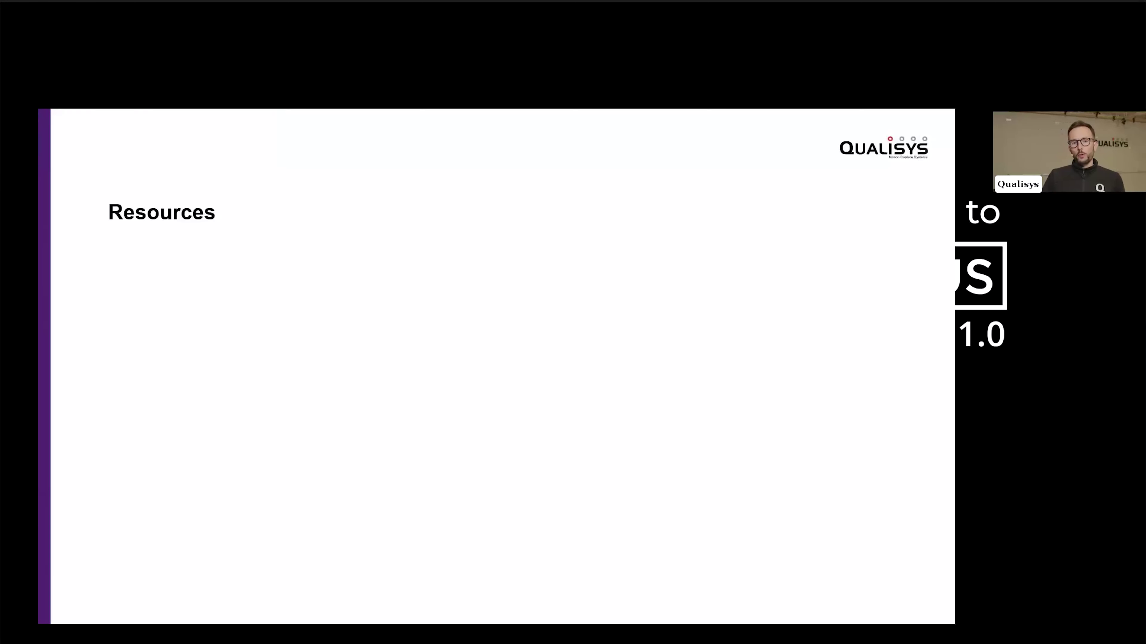